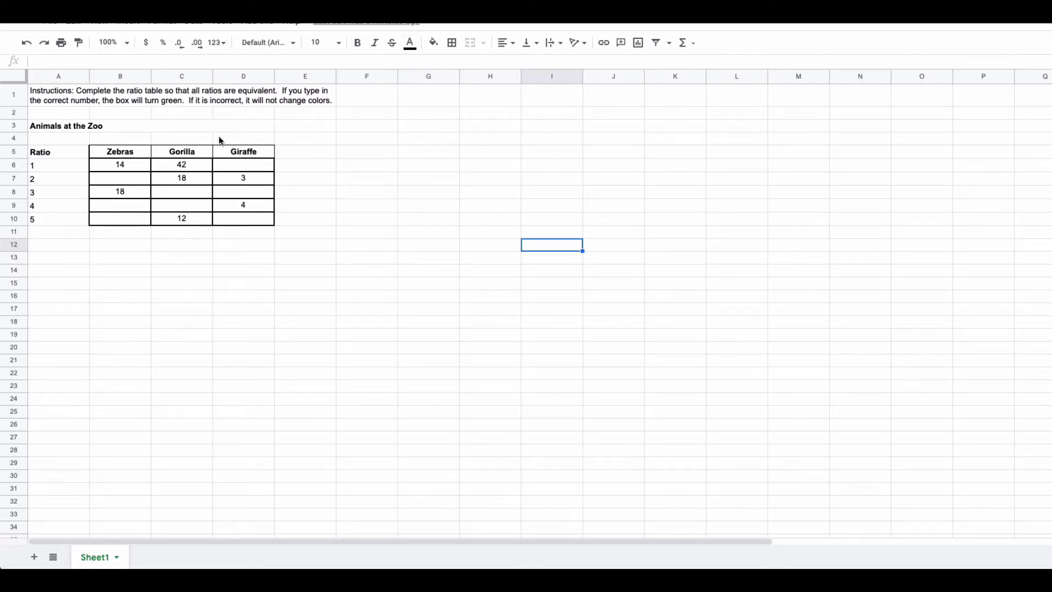
Fill cells D4:D12 with black to hide the Giraffe column.
left_click_drag(219, 141, 244, 245)
left_click(432, 43)
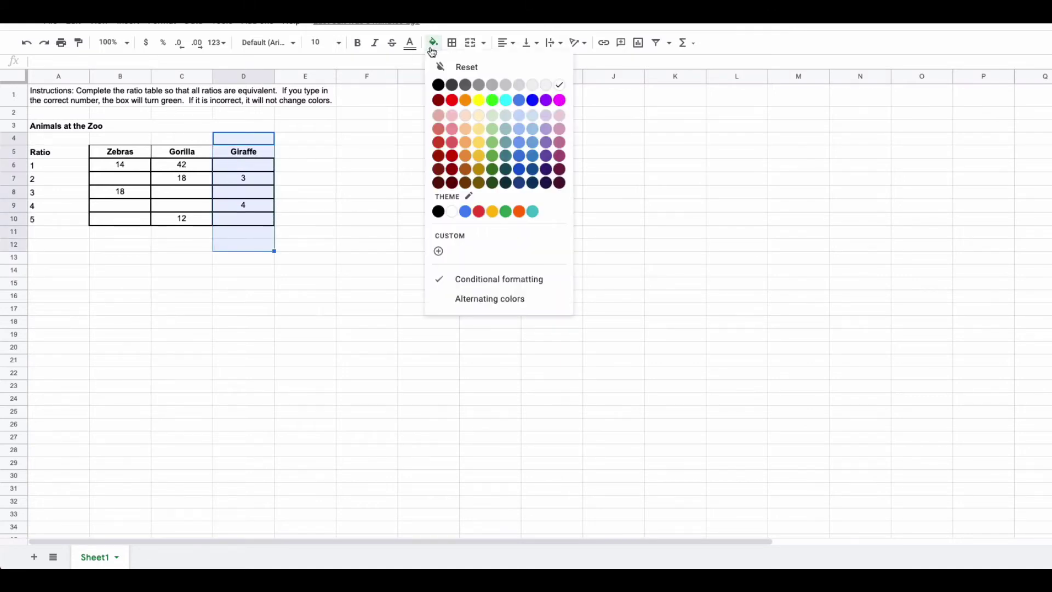
left_click(439, 85)
left_click(311, 194)
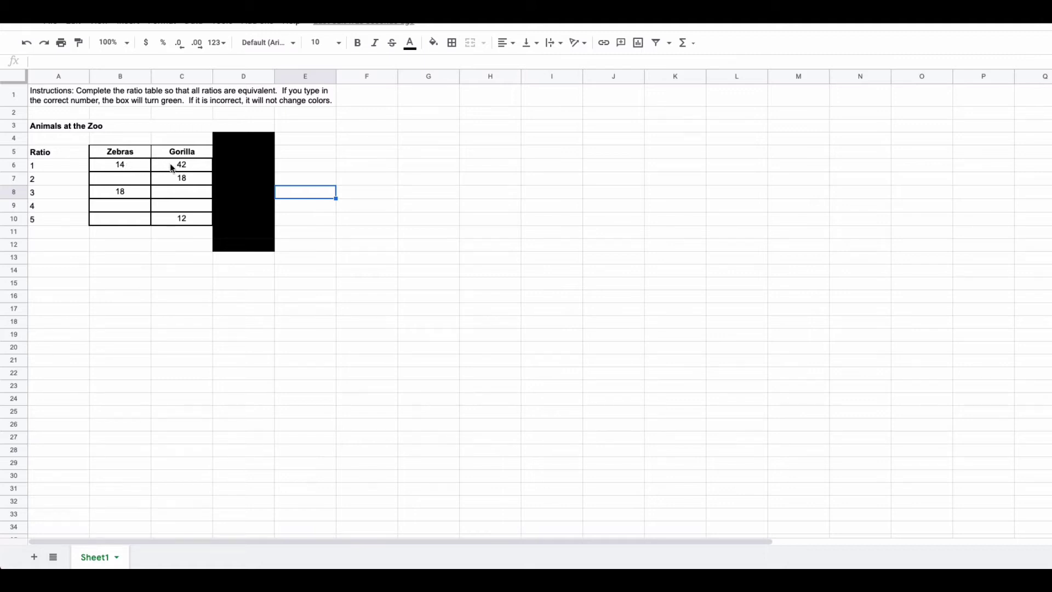
Enter the simplified ratio above the table headers: 1 above Zebras and 3 above Gorilla.
left_click(130, 137)
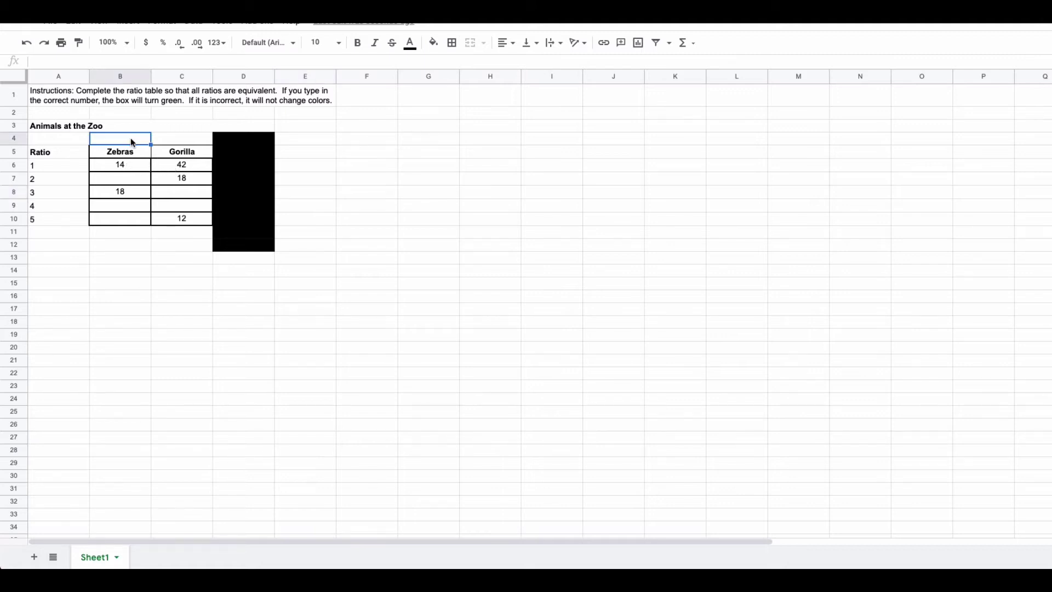
type("1")
left_click(174, 140)
type("3")
left_click(122, 242)
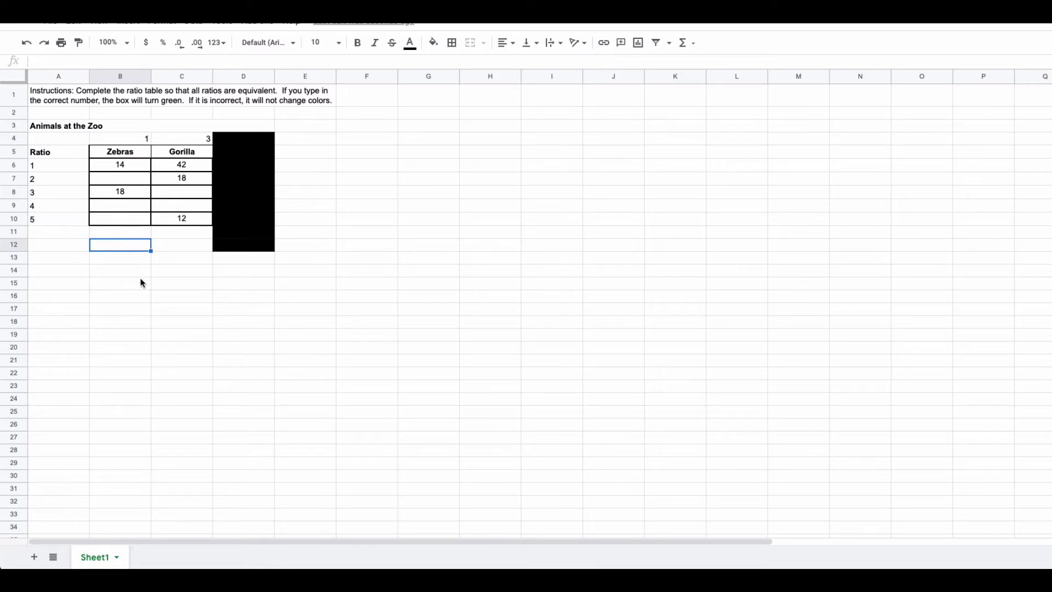
Using the 1 to 3 ratio, enter 6 as the Zebras value for ratio 2.
left_click(142, 139)
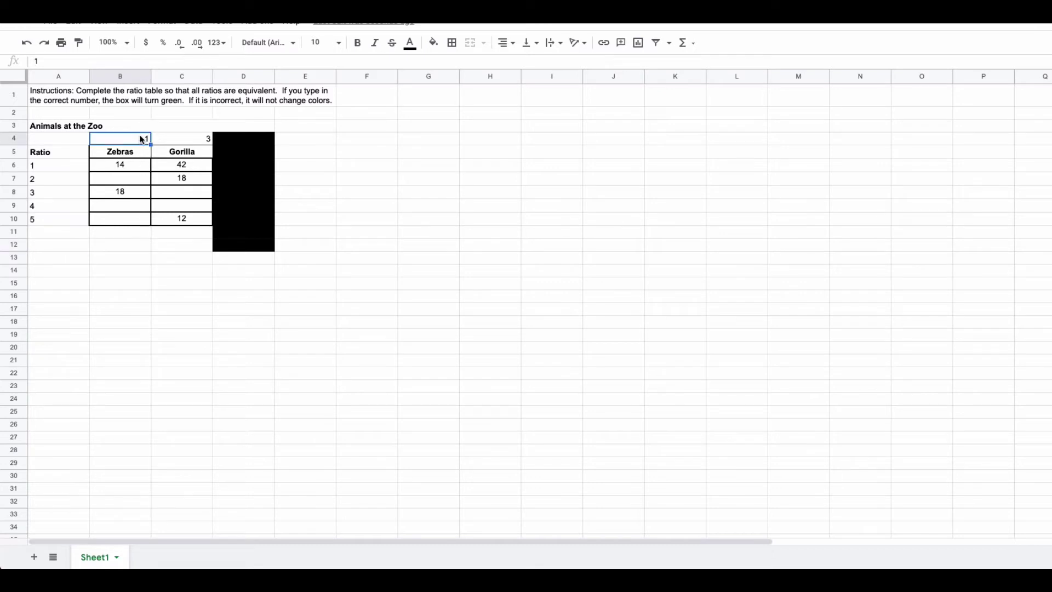
left_click(170, 165)
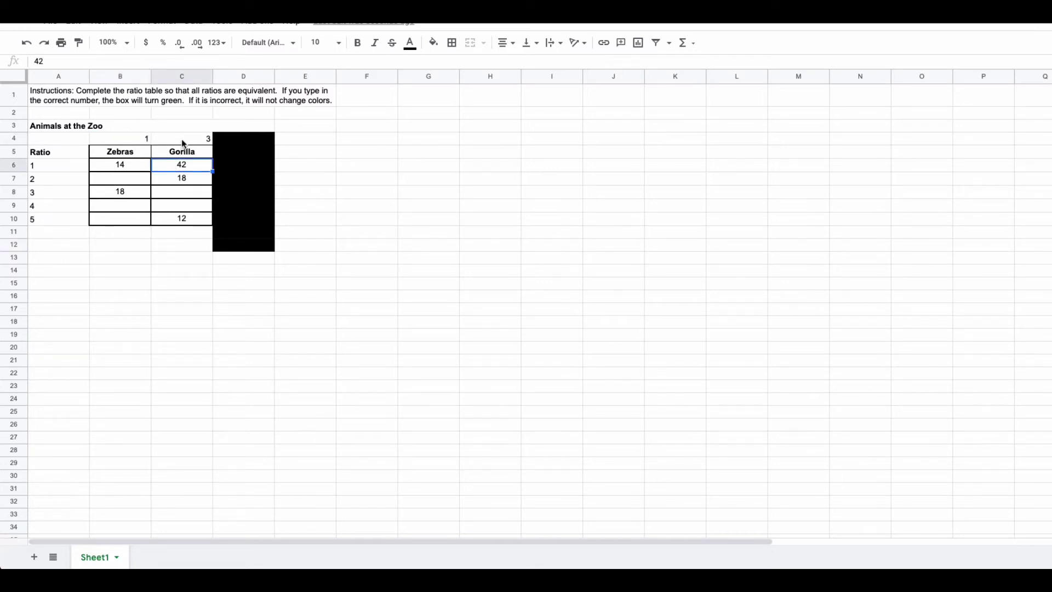
left_click(183, 141)
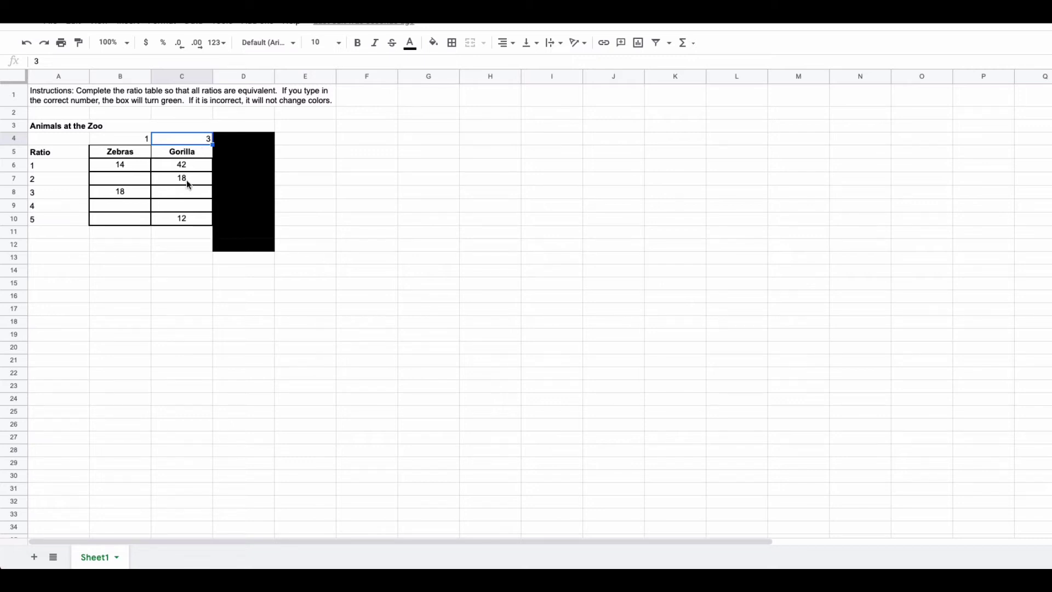
left_click(139, 183)
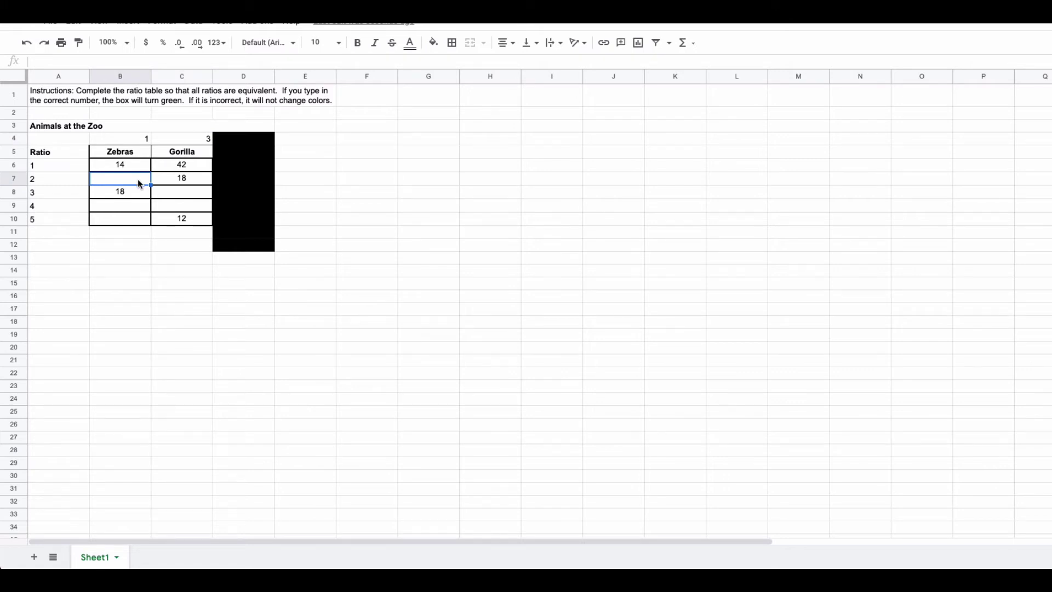
type("6")
left_click(141, 219)
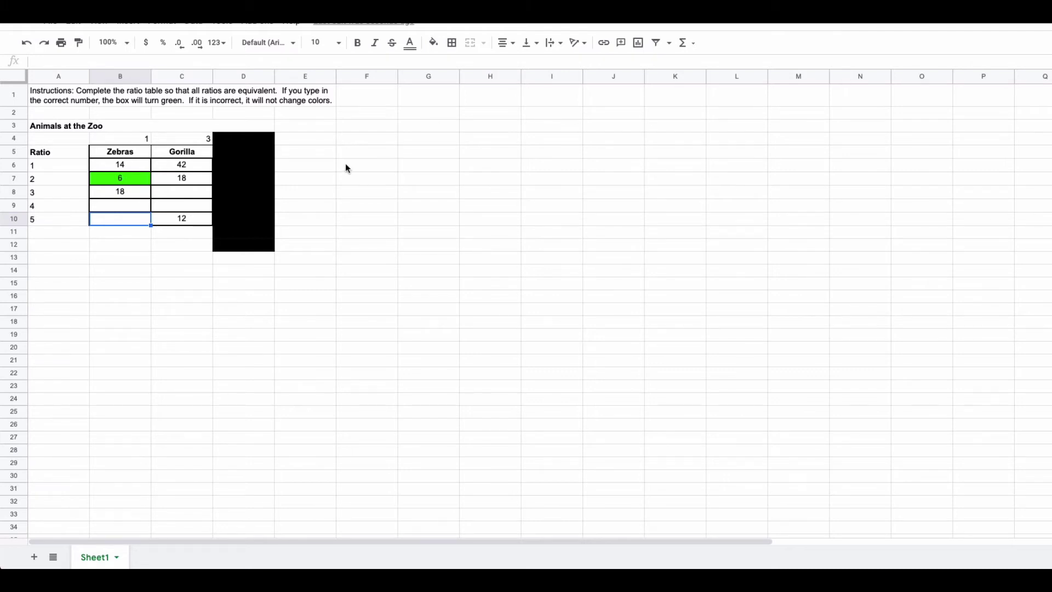
Enter 54 as the Gorilla value for ratio 3 and 4 as the Zebras value for ratio 5.
left_click(179, 195)
type("54")
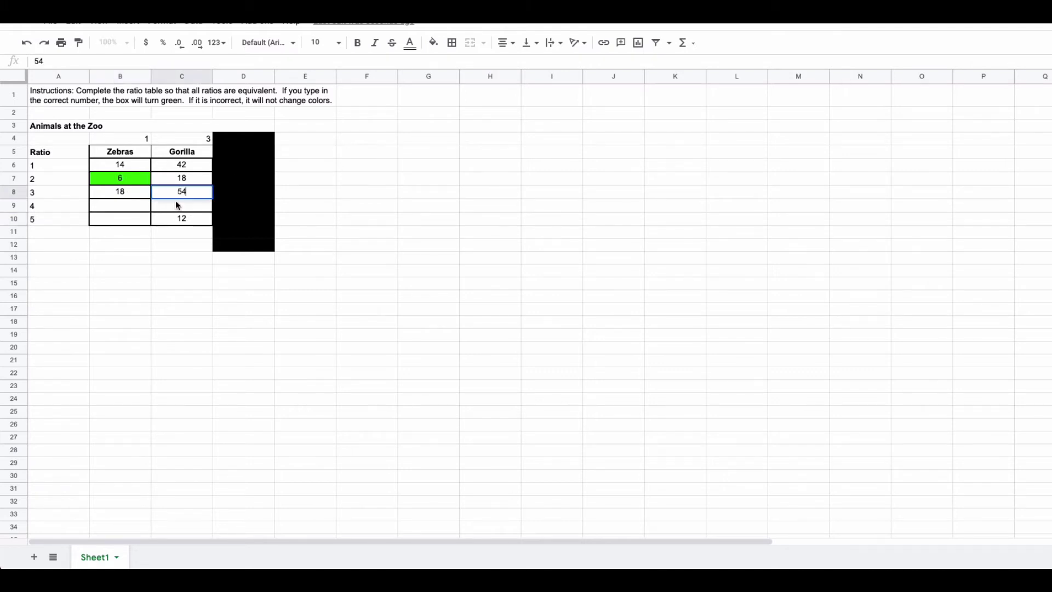
key("Return")
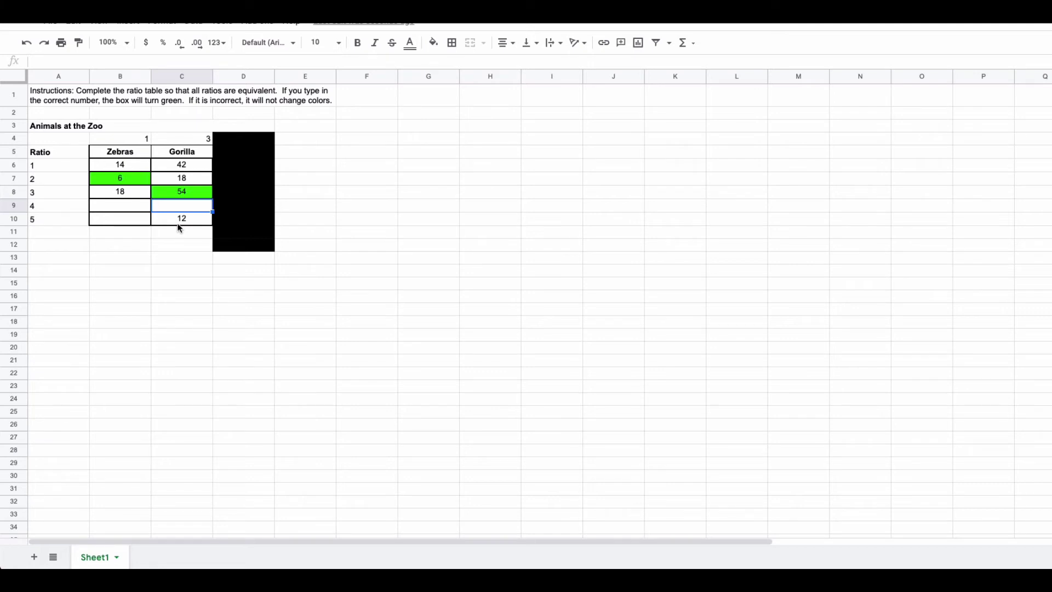
left_click(127, 221)
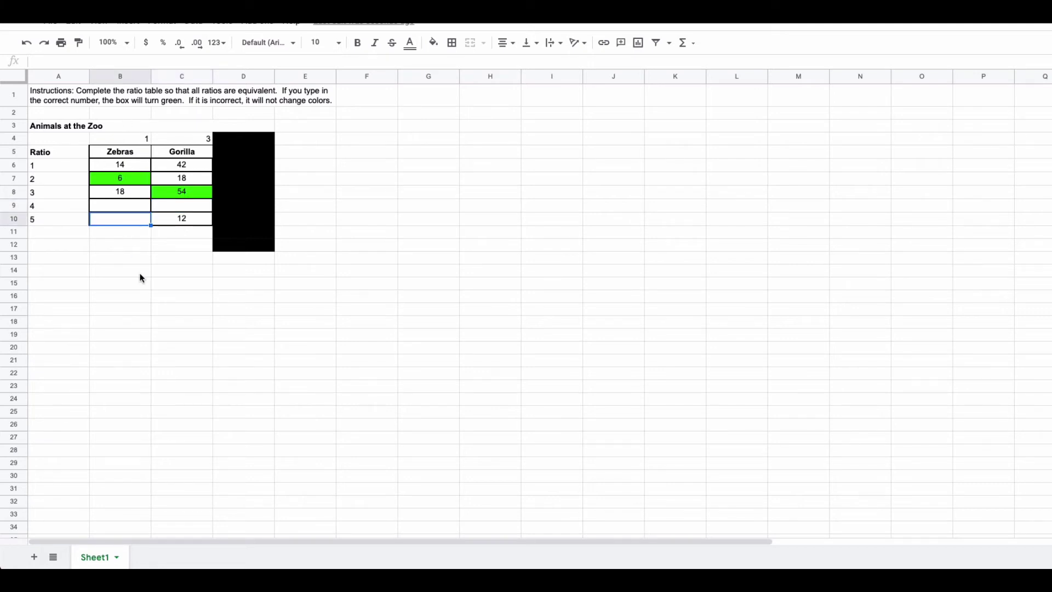
type("4")
key("Return")
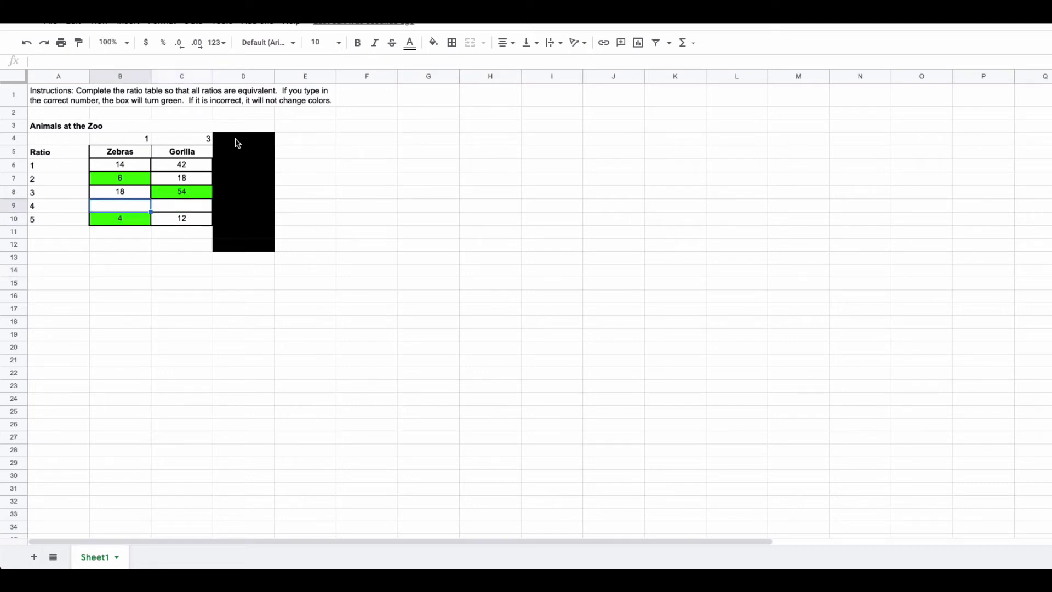
Reset the fill color of cells D4:D12 to reveal the Giraffe column.
left_click_drag(236, 141, 238, 251)
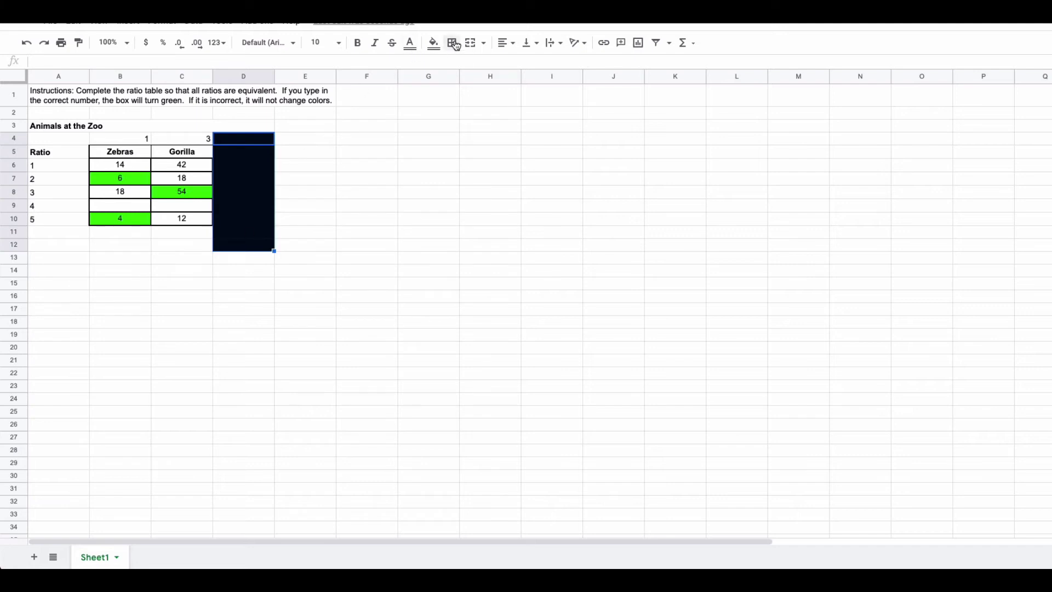
left_click(433, 44)
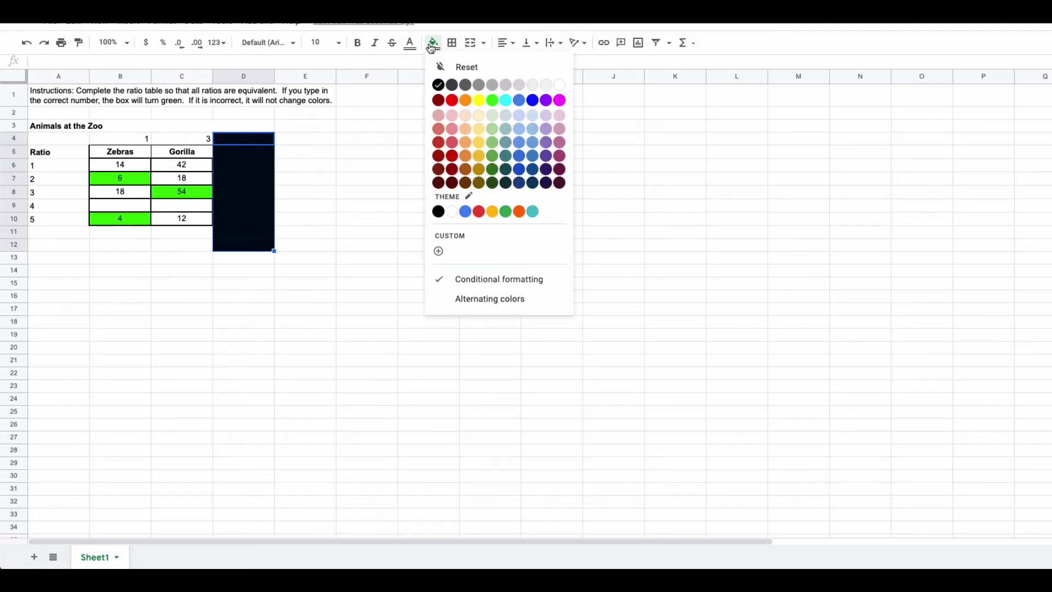
left_click(461, 66)
left_click(349, 179)
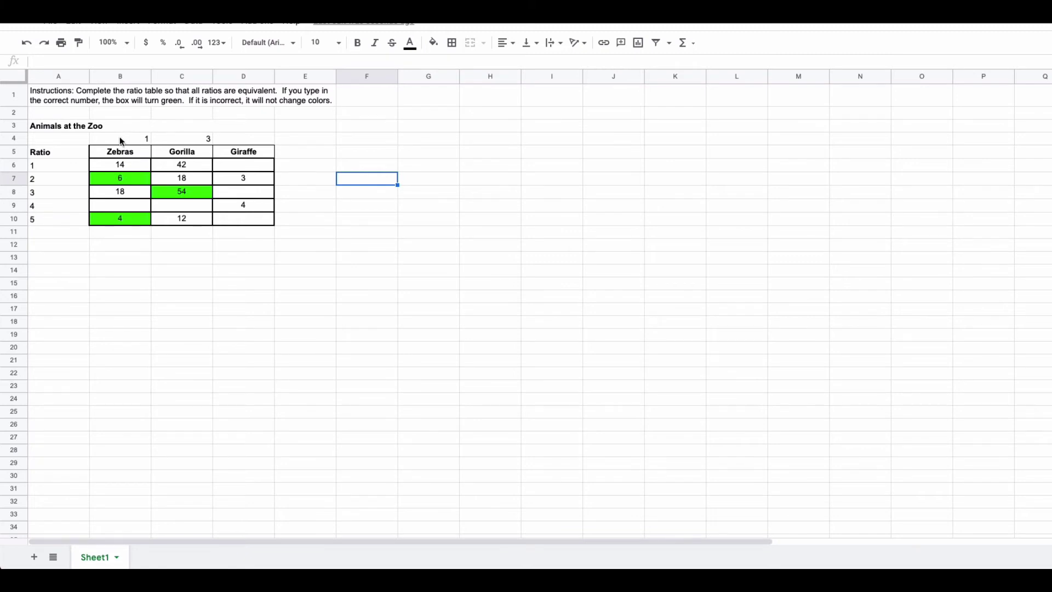
Fill cells B4:B11 with black to hide the Zebras column.
left_click_drag(119, 137, 121, 234)
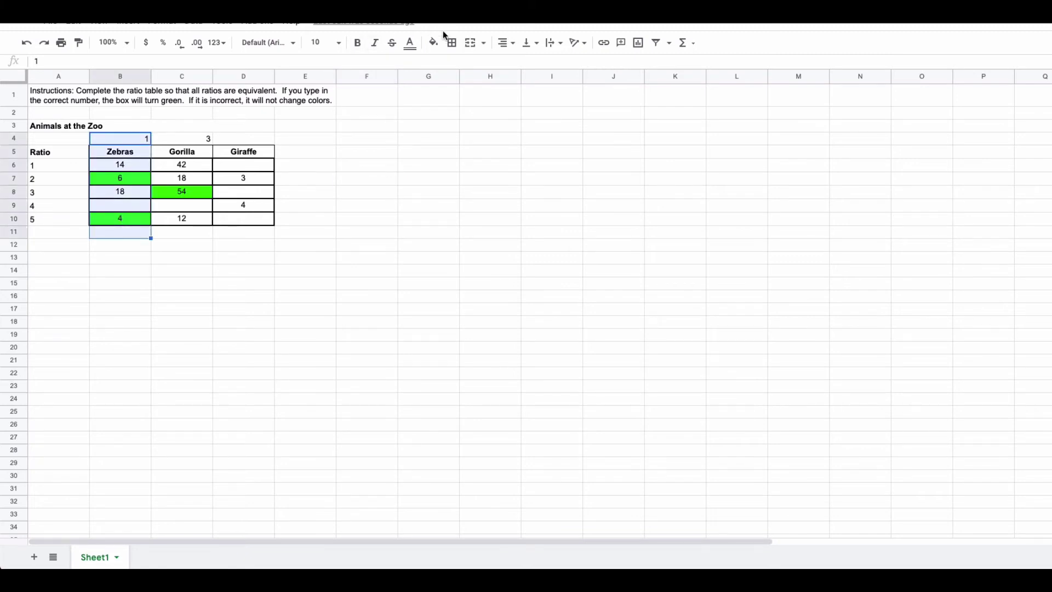
left_click(430, 46)
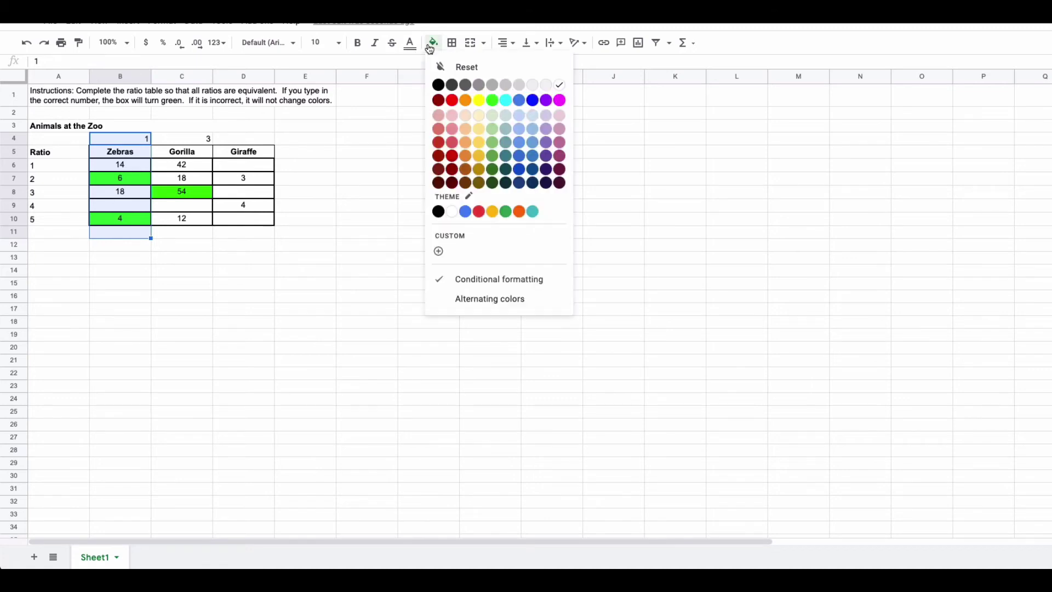
left_click(438, 85)
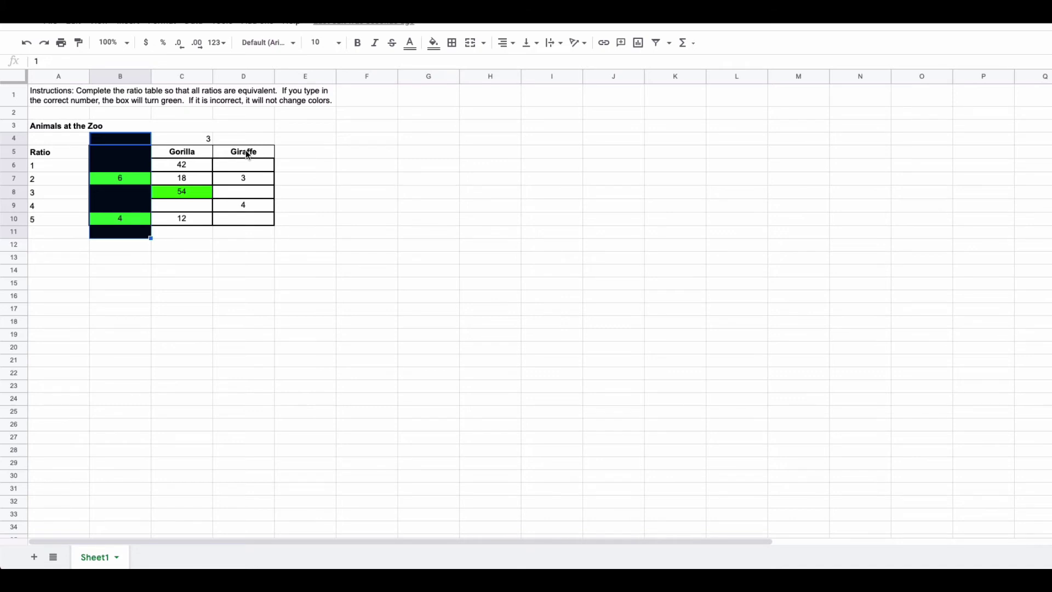
Replace the number above Gorilla with 6 and enter 1 above Giraffe, based on the ratio 2 row.
left_click_drag(201, 178, 273, 179)
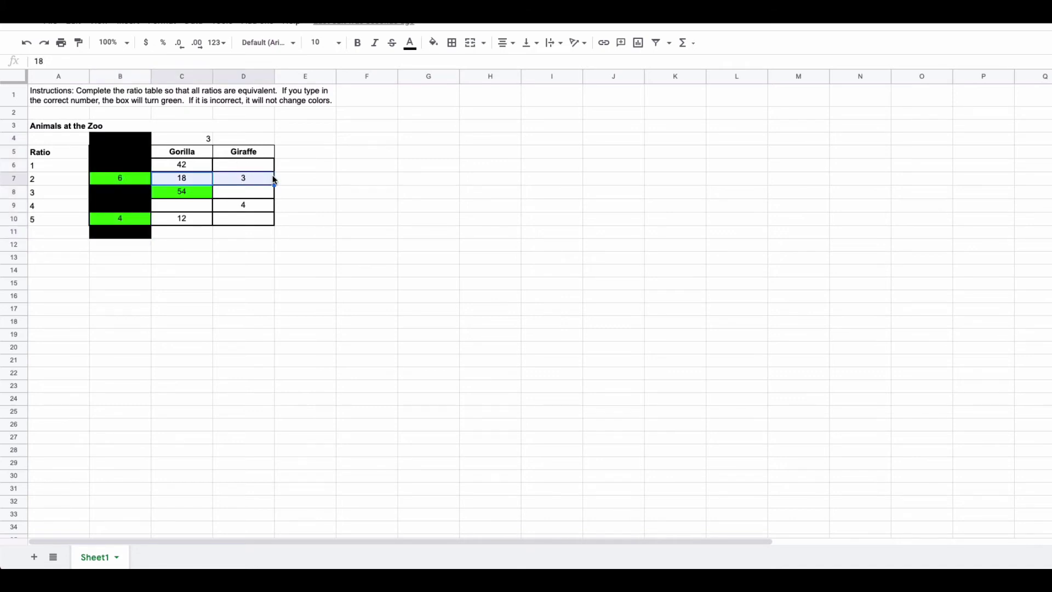
left_click(210, 139)
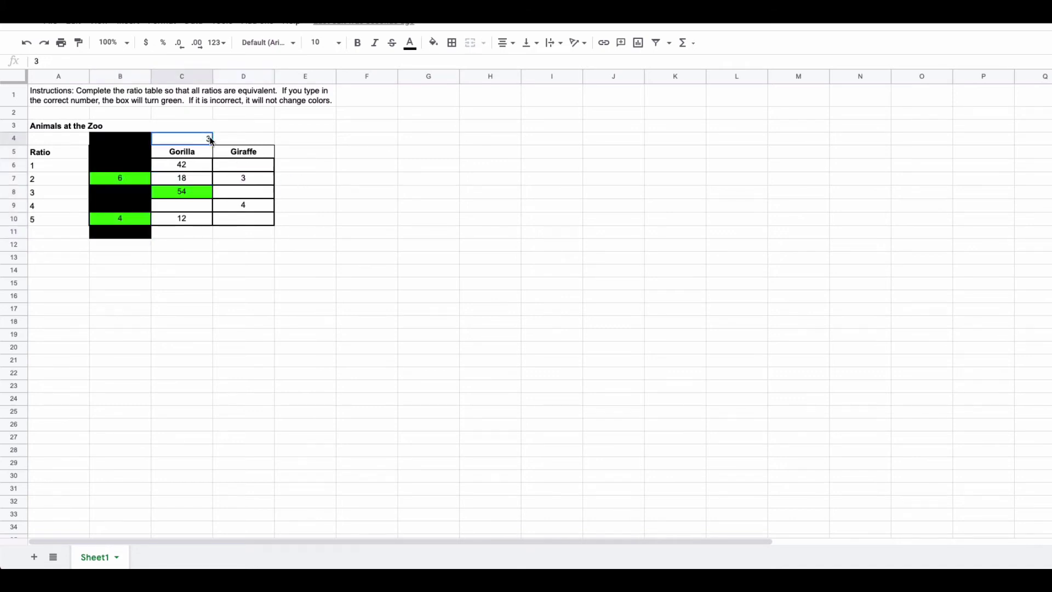
key("Delete")
type("6")
left_click(222, 140)
type("1")
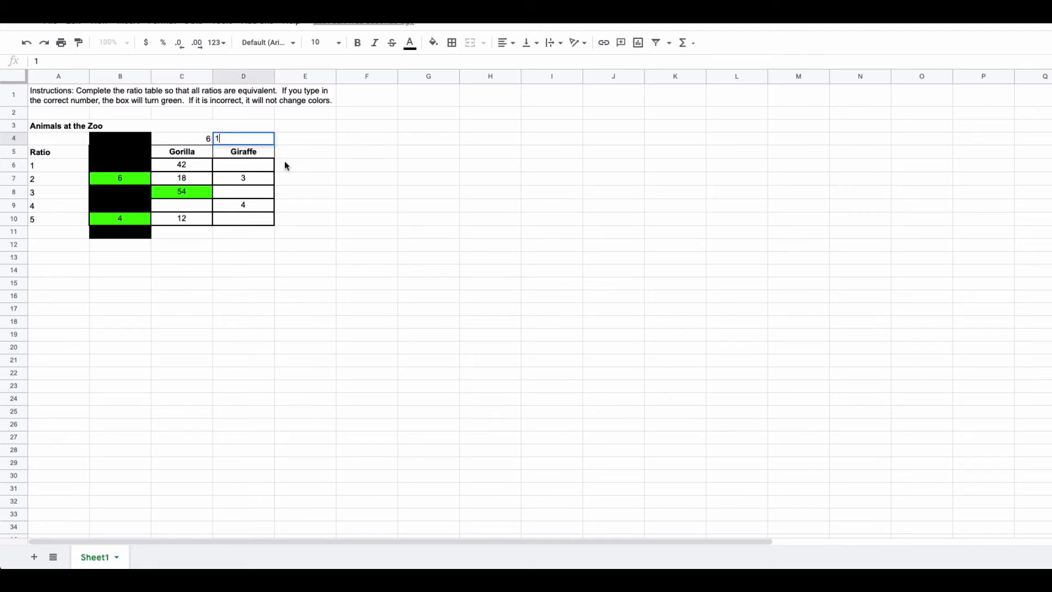
left_click(298, 170)
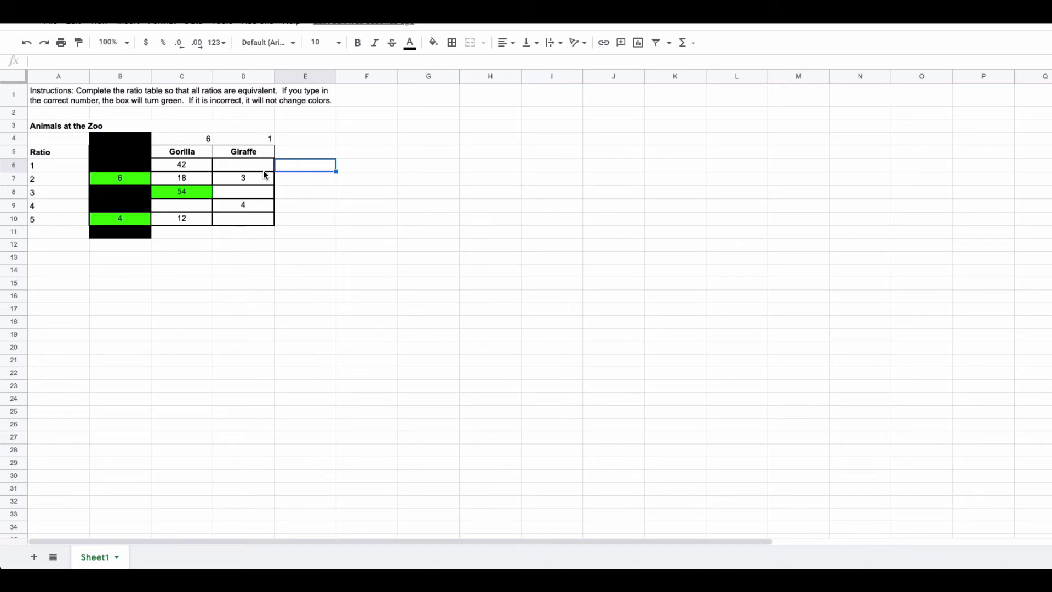
Enter 24 as the Gorilla value for ratio 4.
left_click(260, 208)
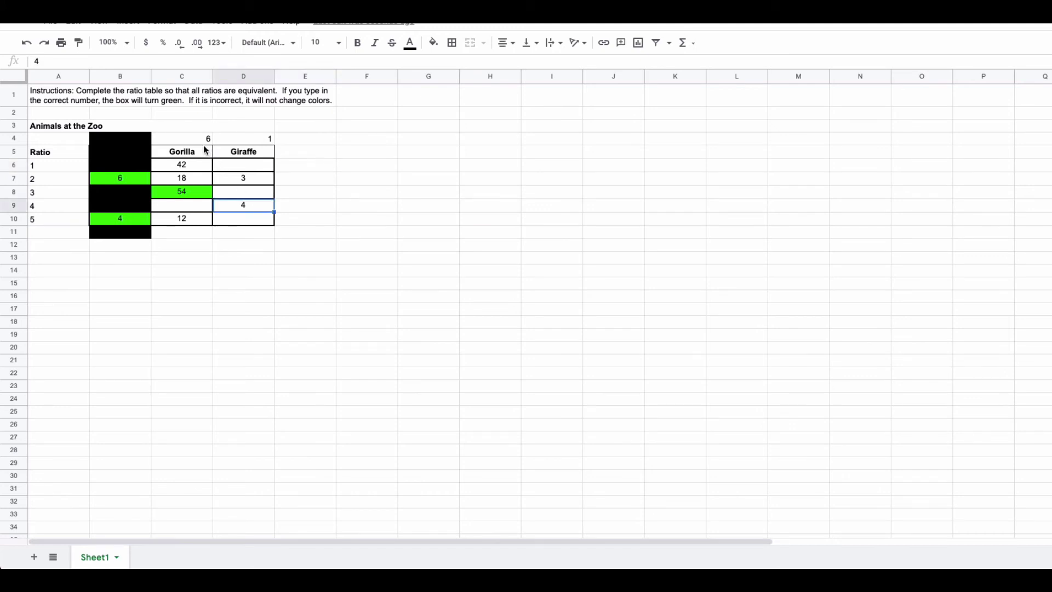
left_click(194, 194)
left_click(196, 208)
type("24")
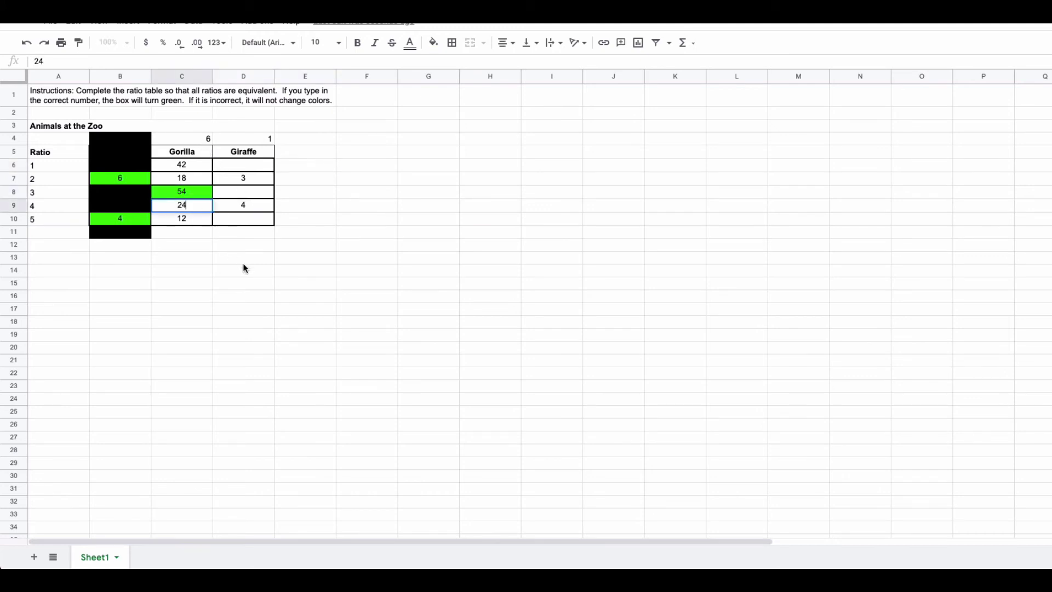
left_click(243, 261)
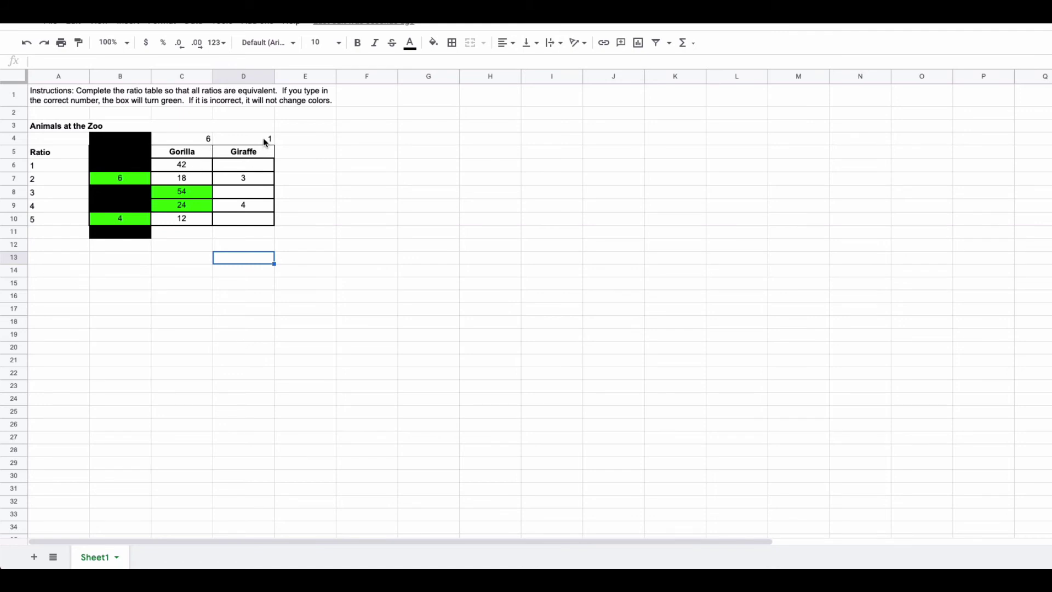
Complete the empty Giraffe cells with 7 for ratio 1, 9 for ratio 3 and 2 for ratio 5.
left_click(262, 163)
type("7")
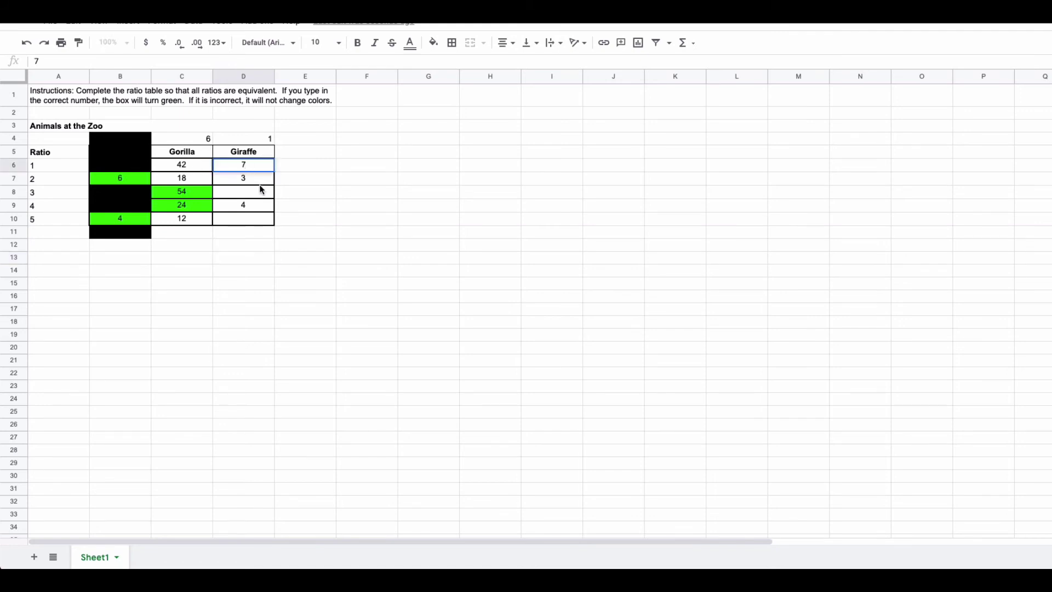
left_click(261, 189)
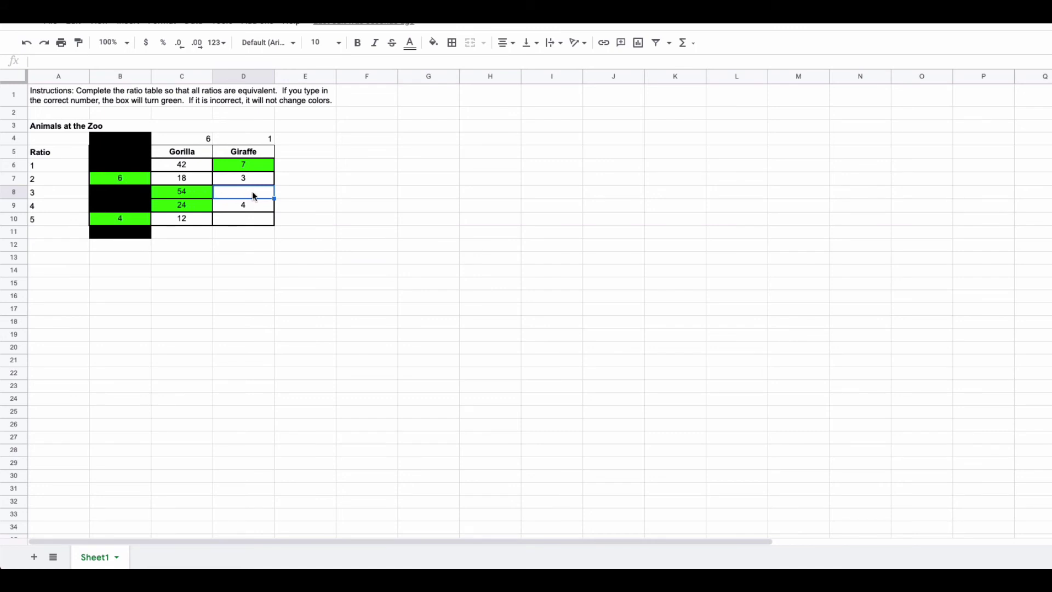
type("9")
key("Return")
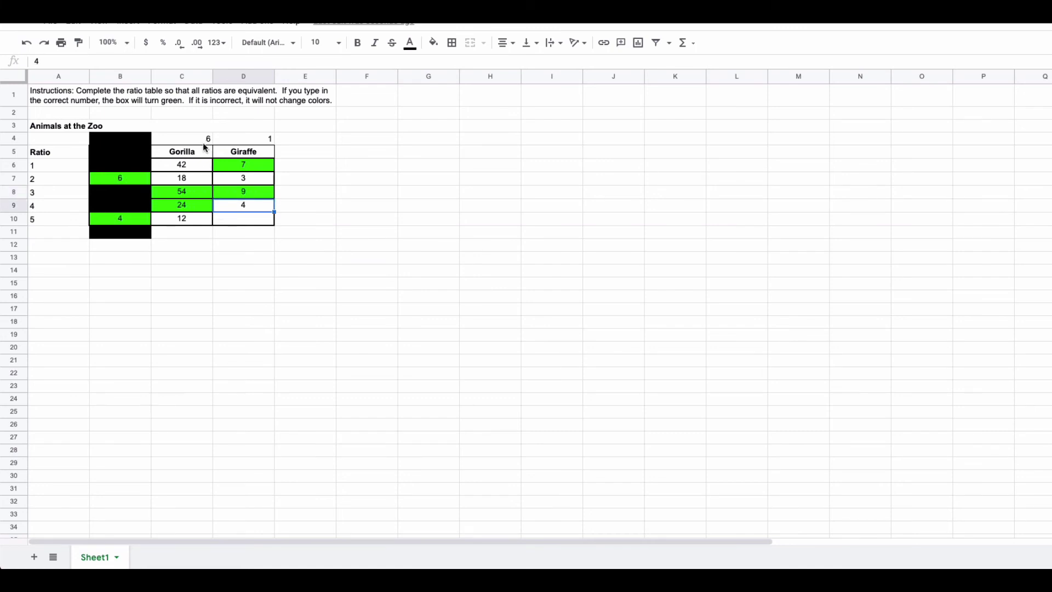
left_click(268, 224)
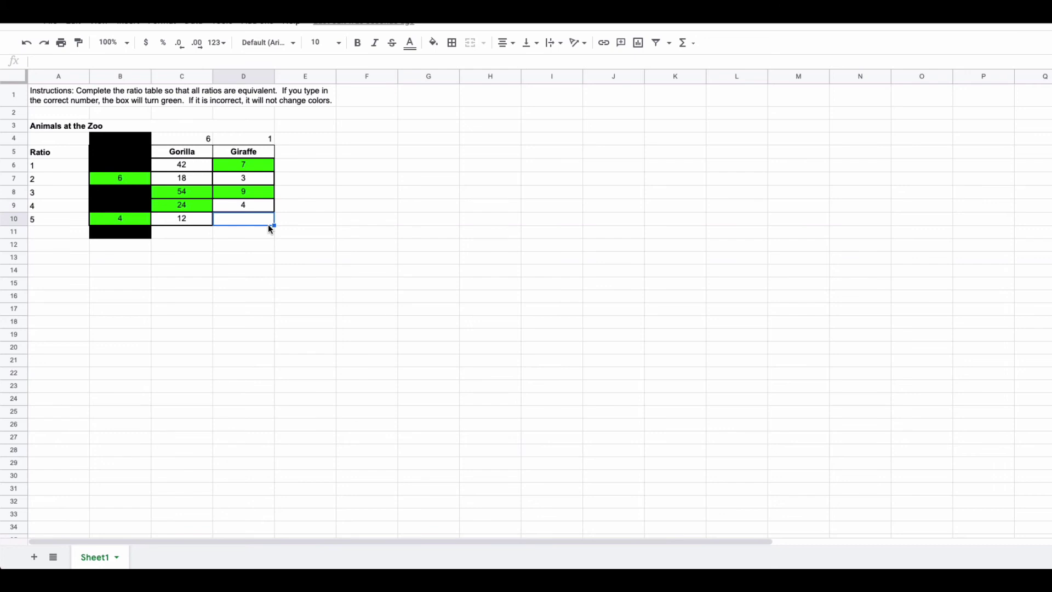
type("2")
key("Return")
Reset the fill color of cells B4:B11 to reveal the Zebras column.
left_click(134, 232)
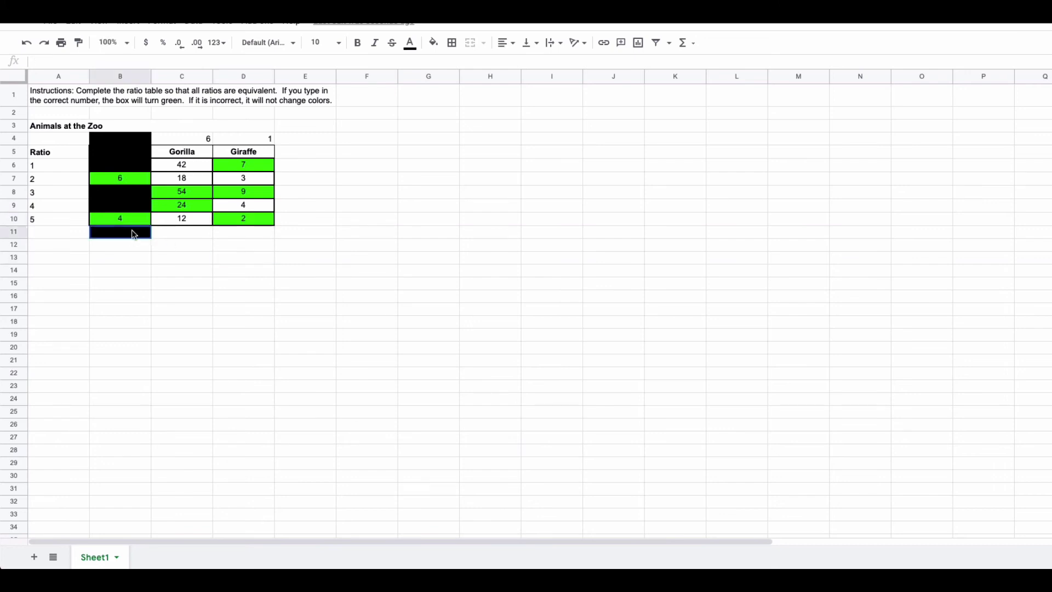
left_click(137, 142, "shift")
left_click(433, 43)
left_click(447, 66)
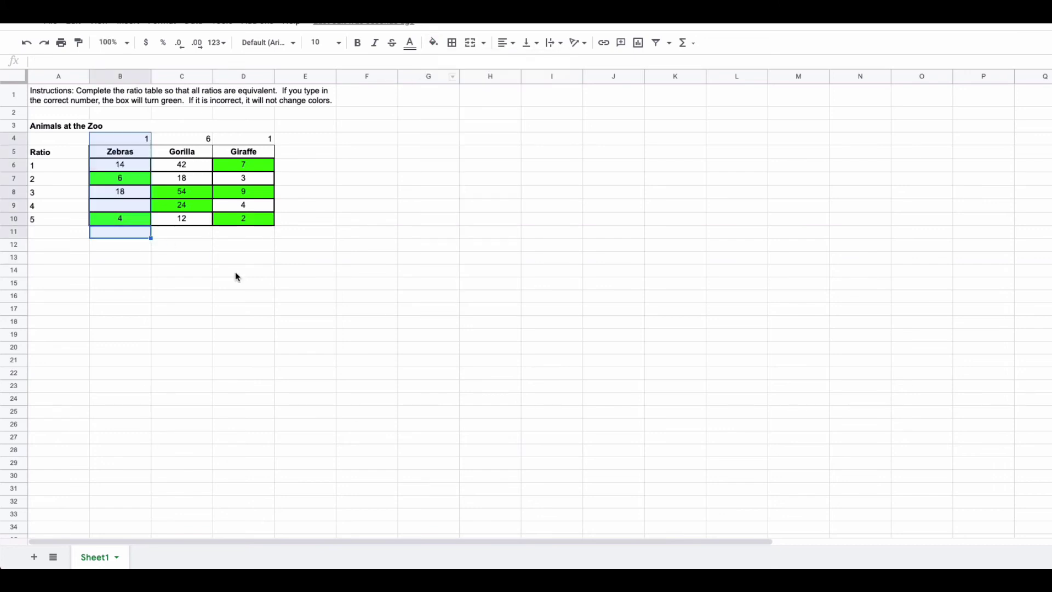
left_click(244, 296)
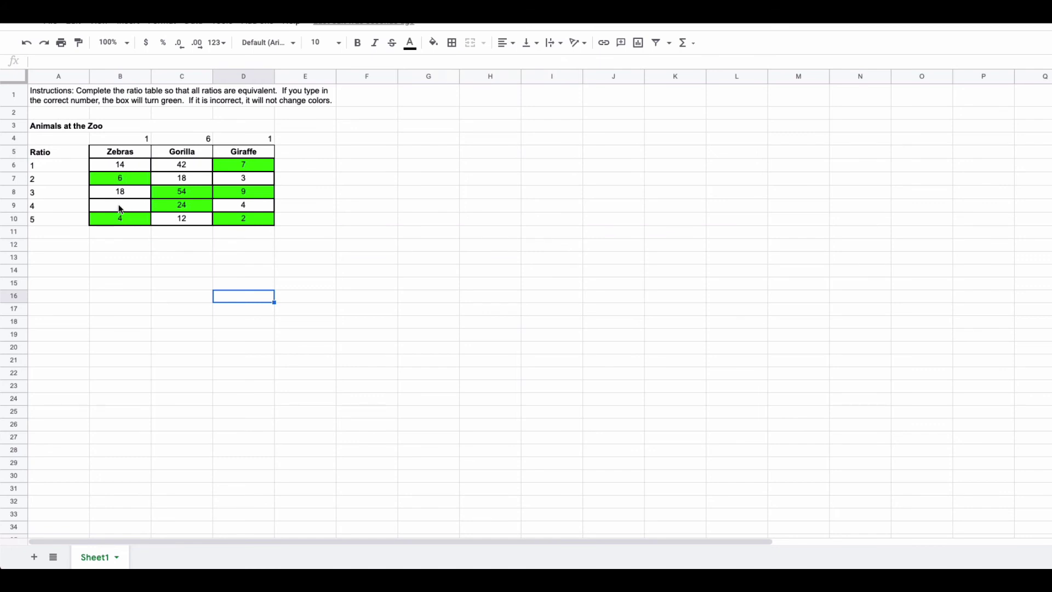
Change the number above the Gorilla header to 3.
left_click(174, 208)
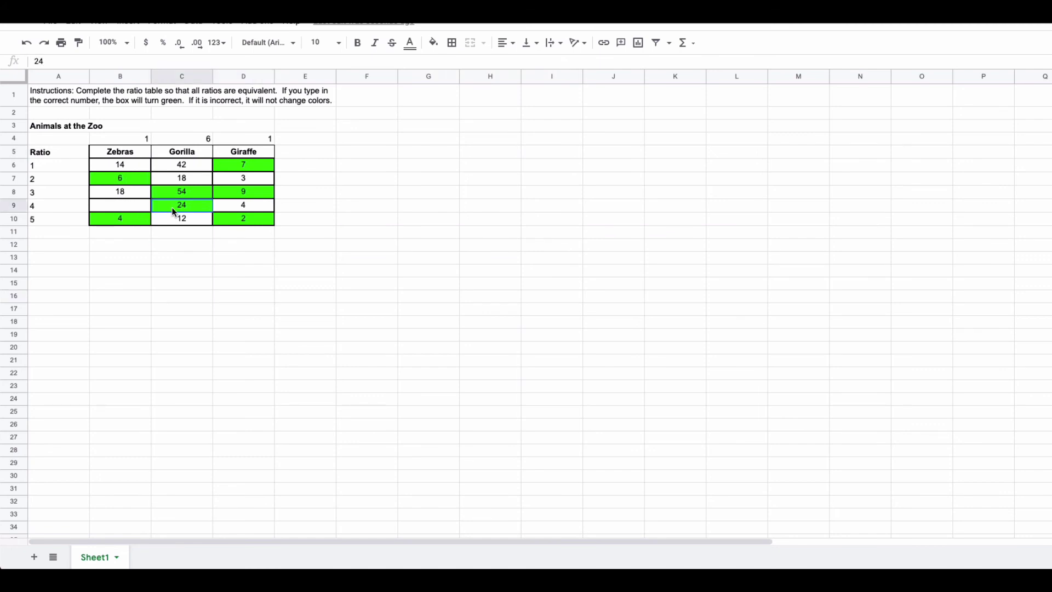
left_click(181, 235)
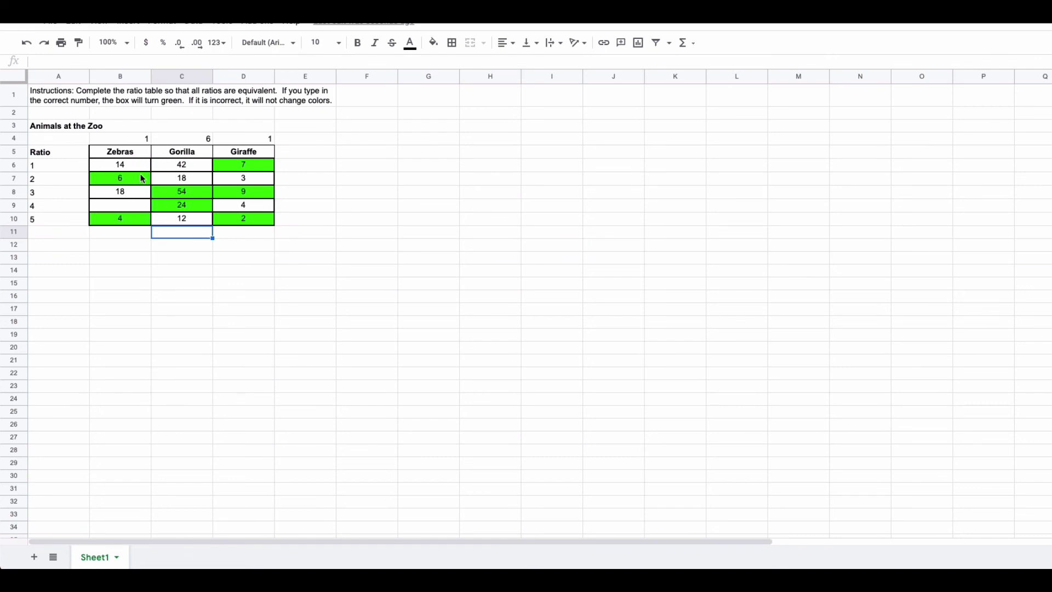
left_click(196, 141)
type("3")
left_click(192, 241)
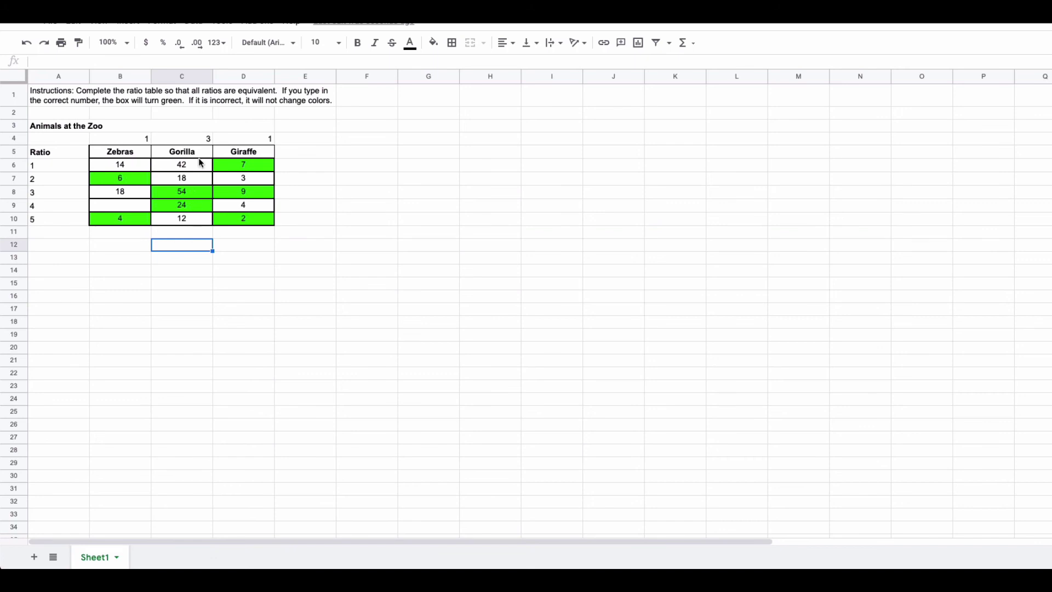
Enter 8 as the Zebras value for ratio 4.
left_click(193, 142)
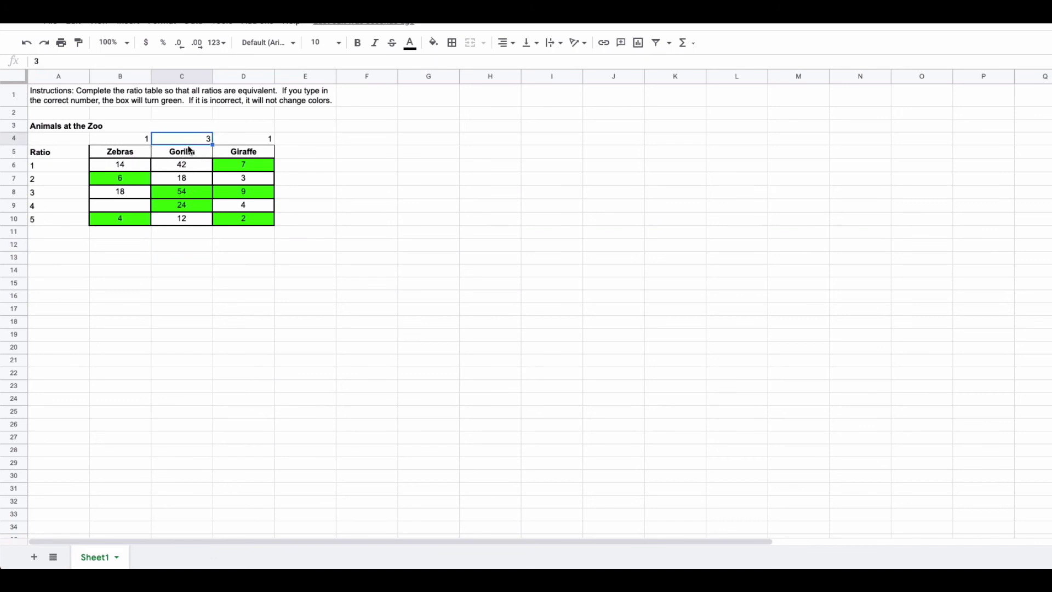
left_click(185, 206)
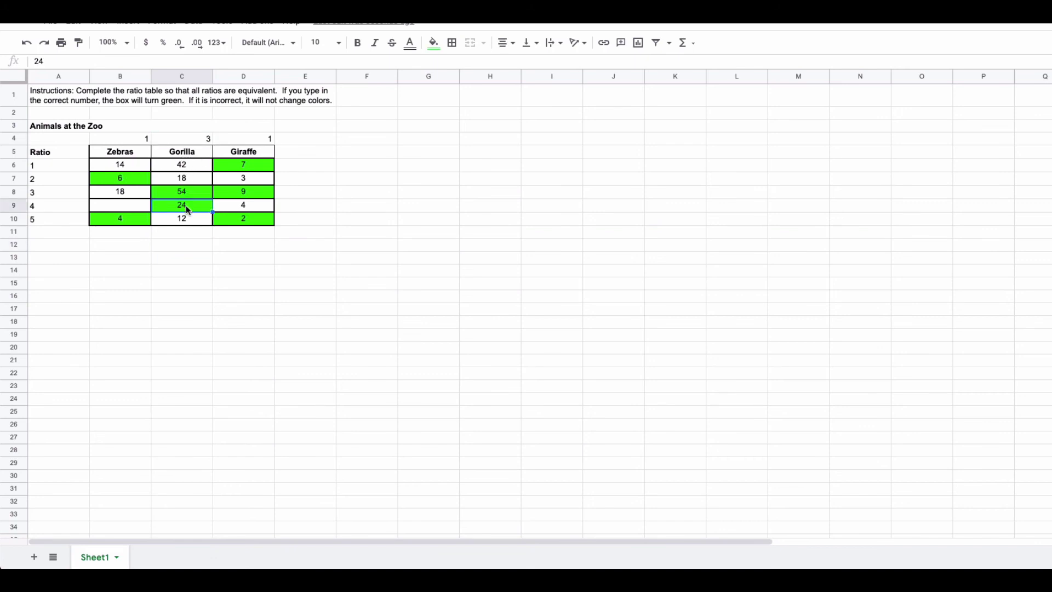
left_click(124, 209)
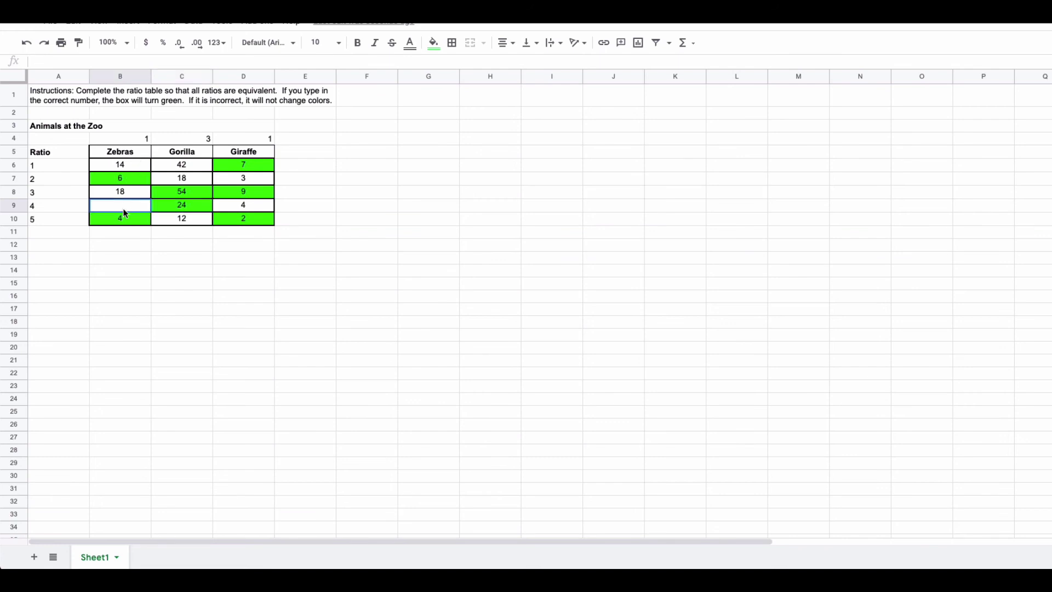
type("8")
left_click(110, 251)
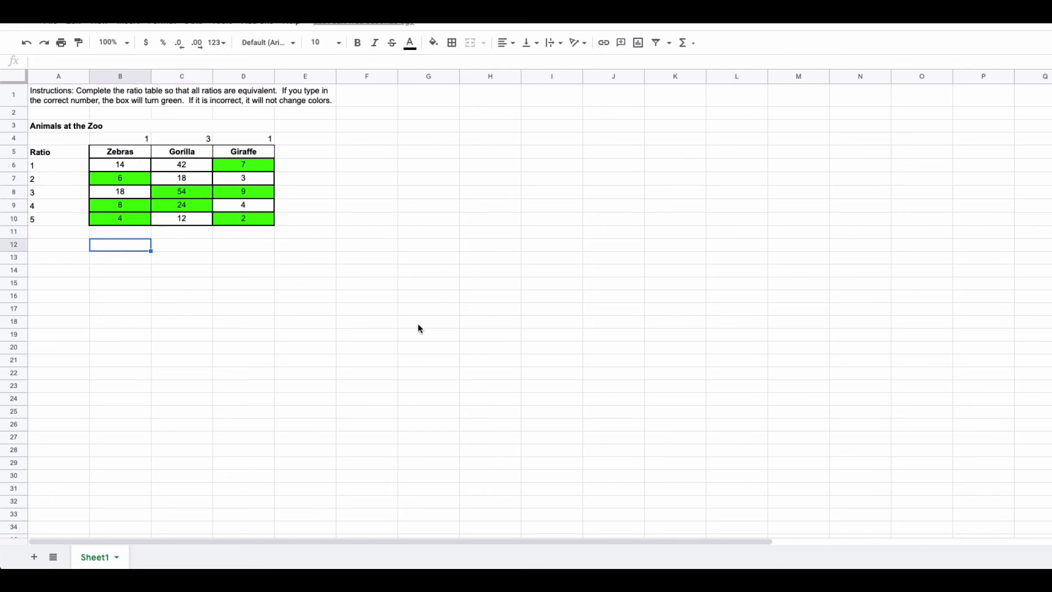